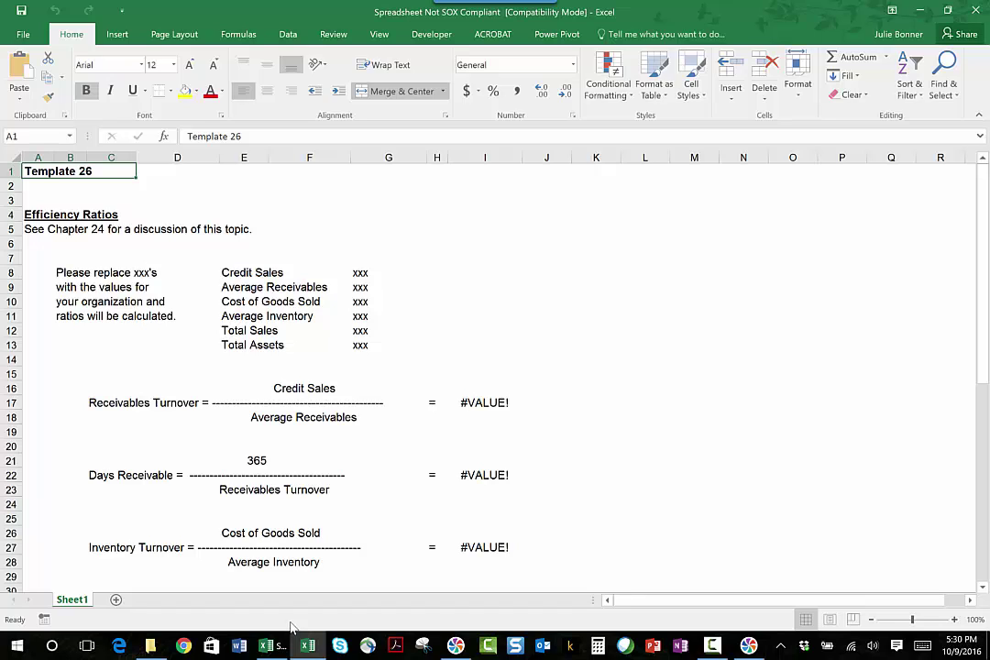
# Step: Inspect the Receivables Turnover formula in I17 without changing it
pyautogui.click(481, 404)
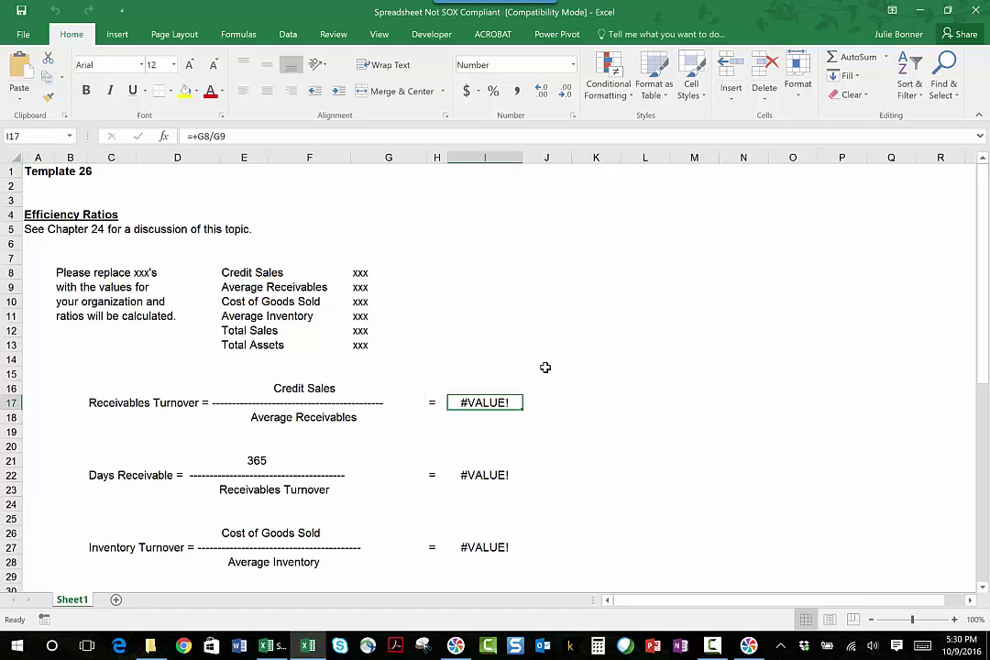
pyautogui.click(251, 136)
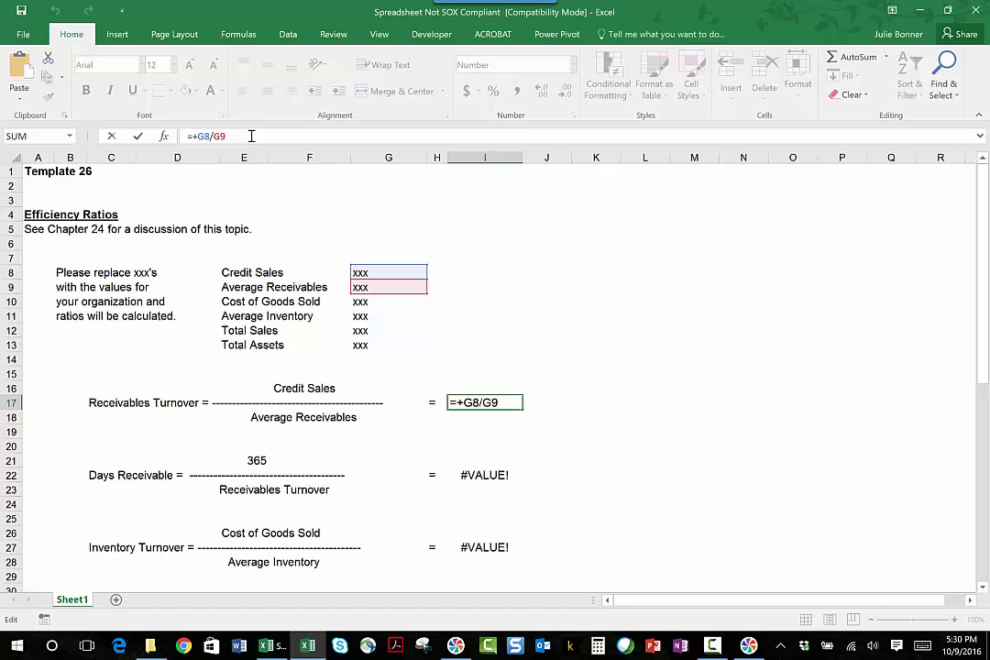
pyautogui.click(482, 316)
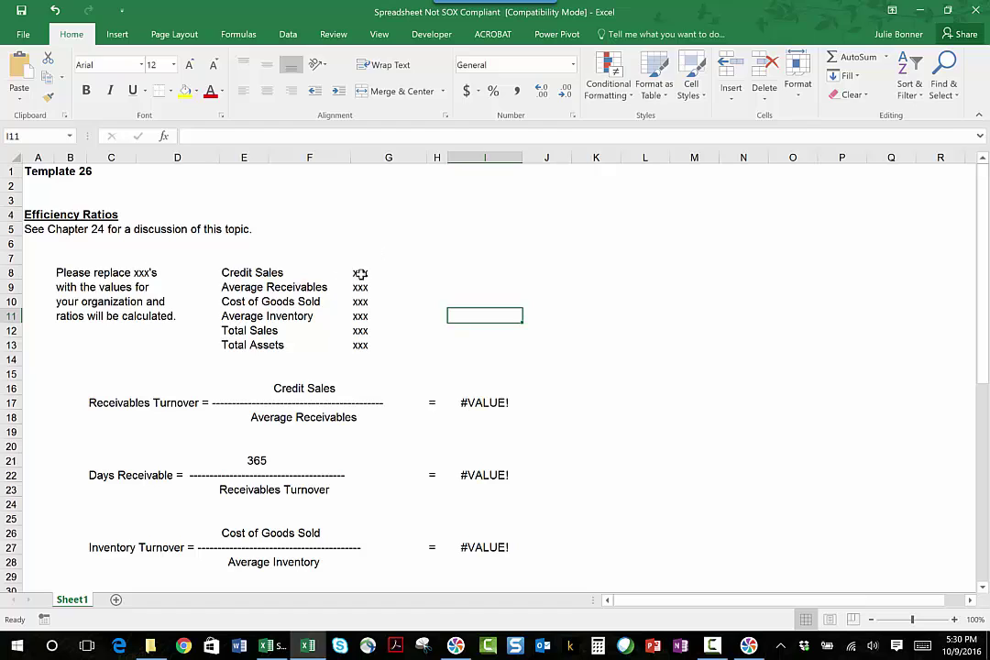
# Step: Overwrite I17 with junk text, undo to restore the formula, then highlight the input values column
pyautogui.click(488, 402)
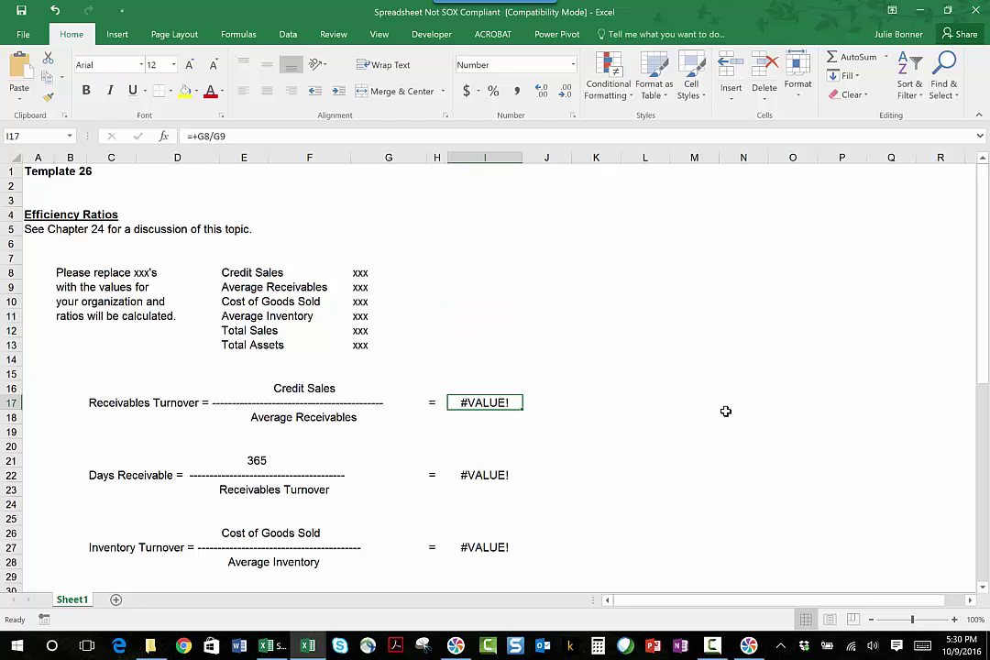
pyautogui.write('fdgsfhsfgjdgjfgh')
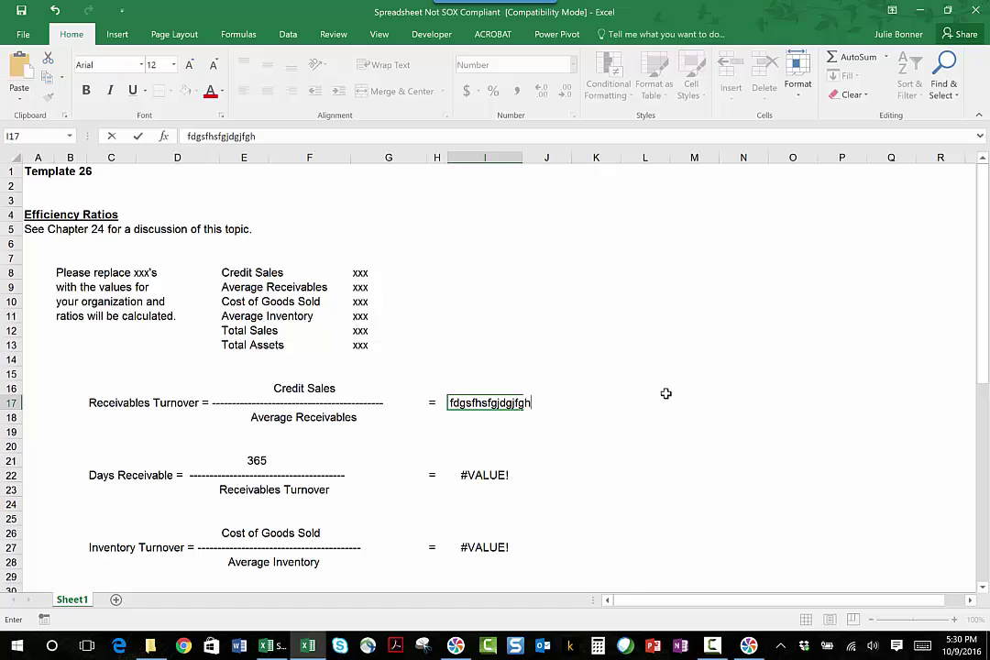
pyautogui.press('Return')
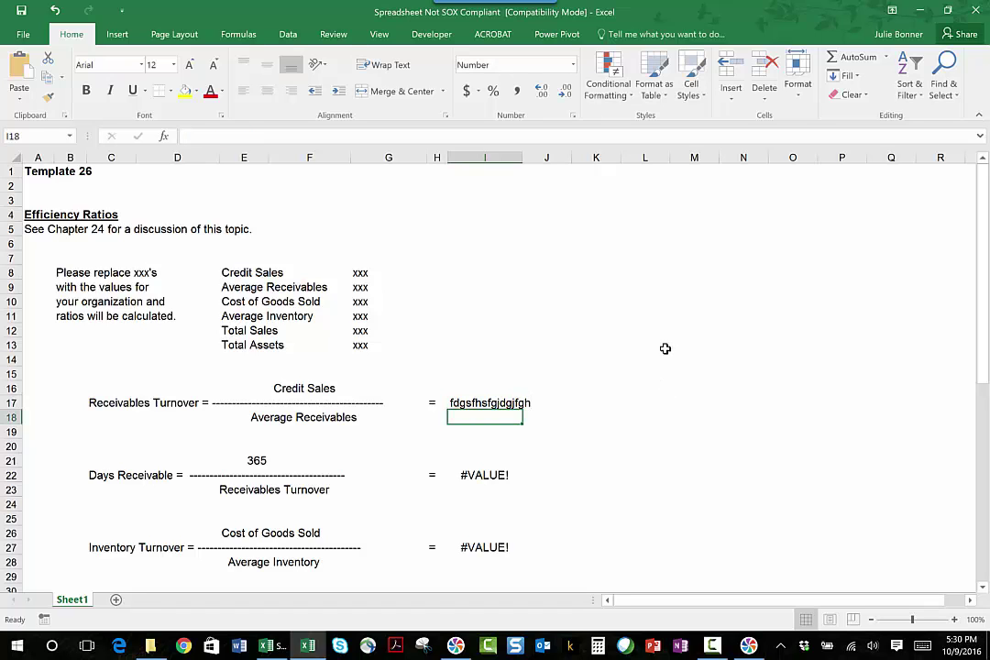
pyautogui.click(55, 10)
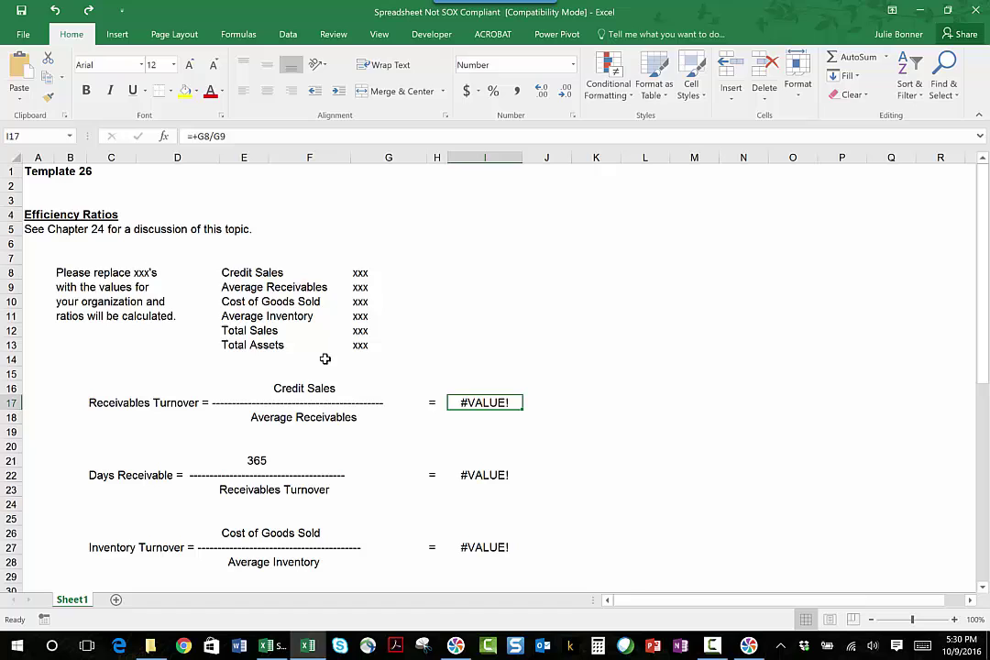
pyautogui.moveTo(359, 271); pyautogui.dragTo(361, 348)
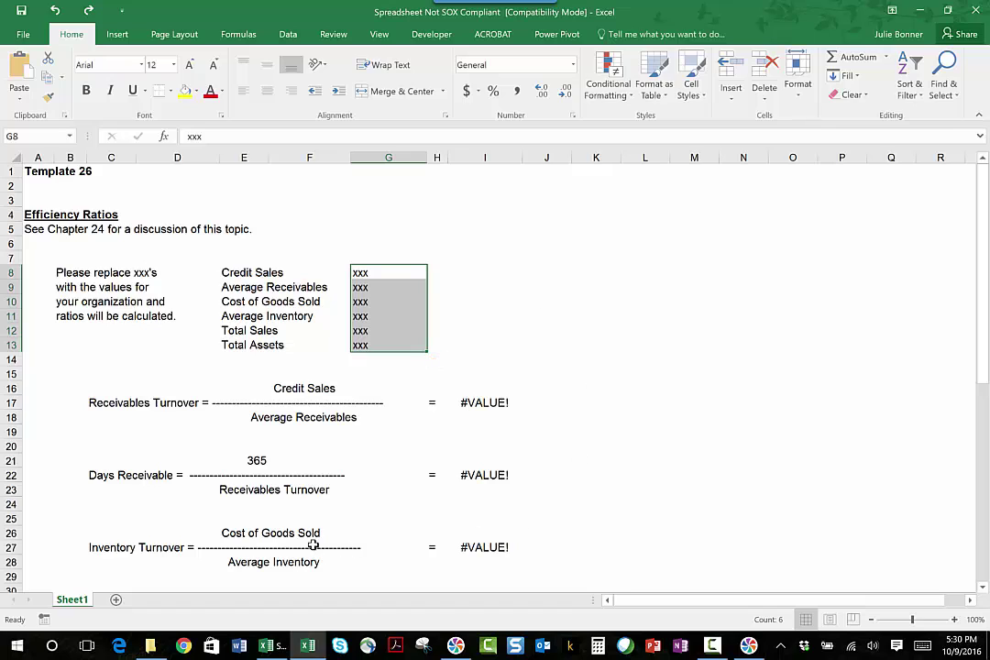
pyautogui.click(495, 327)
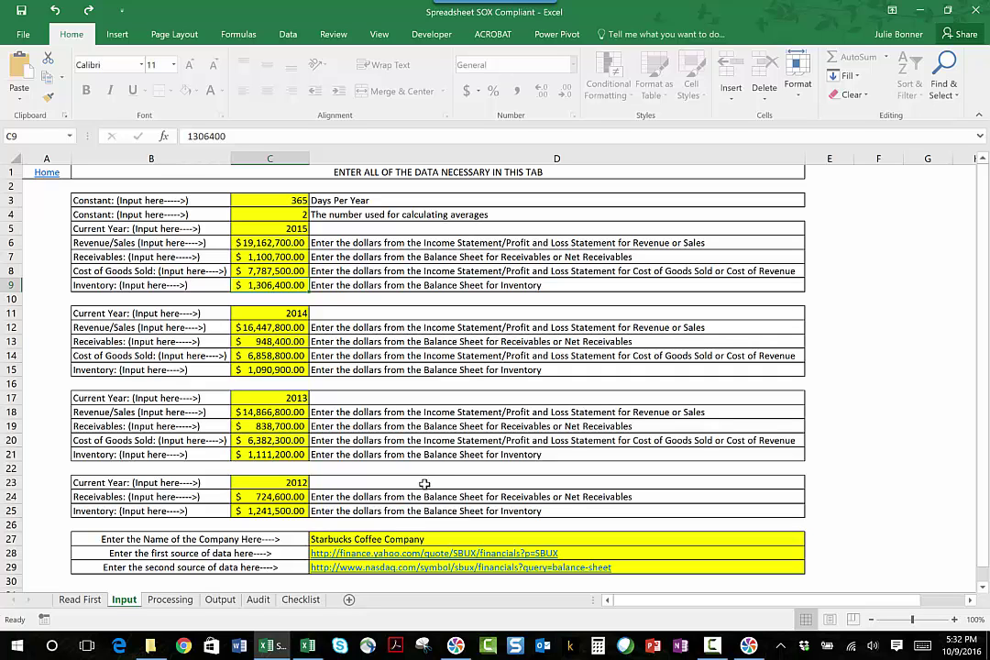
# Step: On the Processing sheet, review the 2015 Receivables Turnover, Revenue and Average Receivables formulas
pyautogui.click(172, 601)
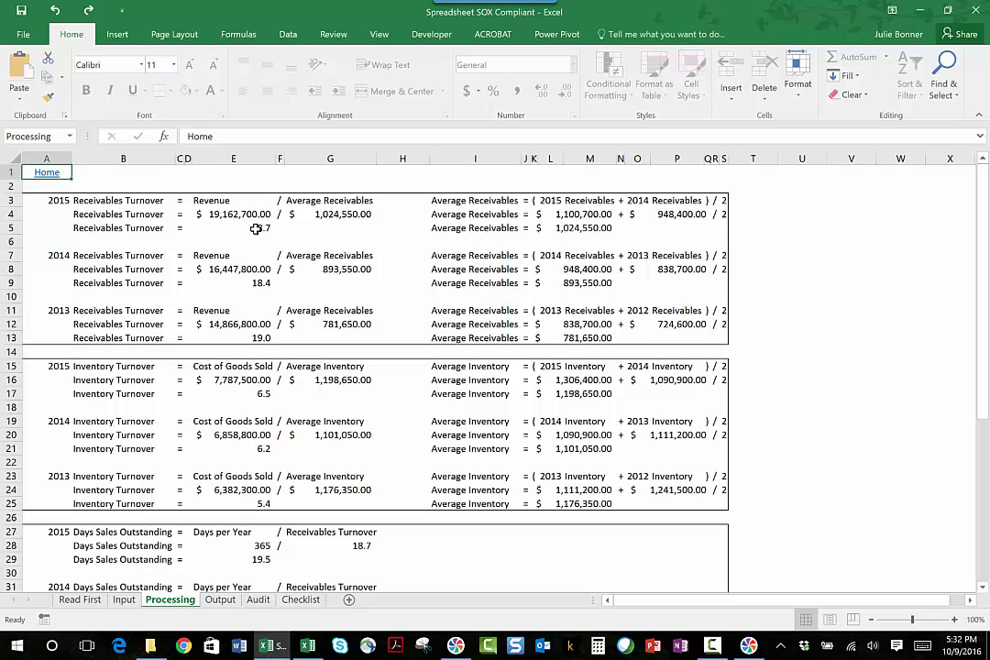
pyautogui.click(263, 230)
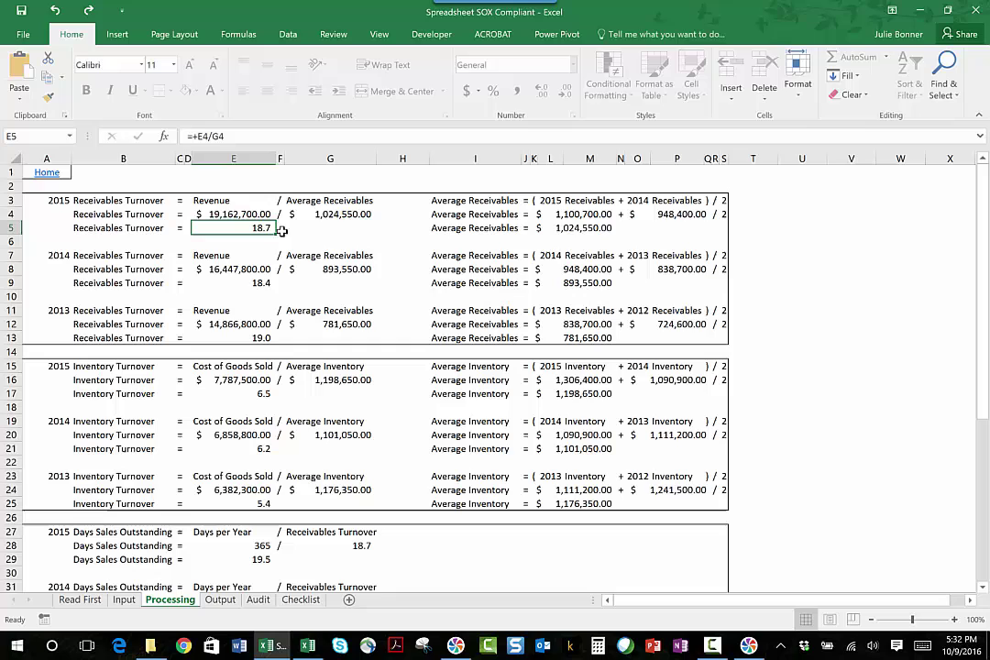
pyautogui.click(219, 213)
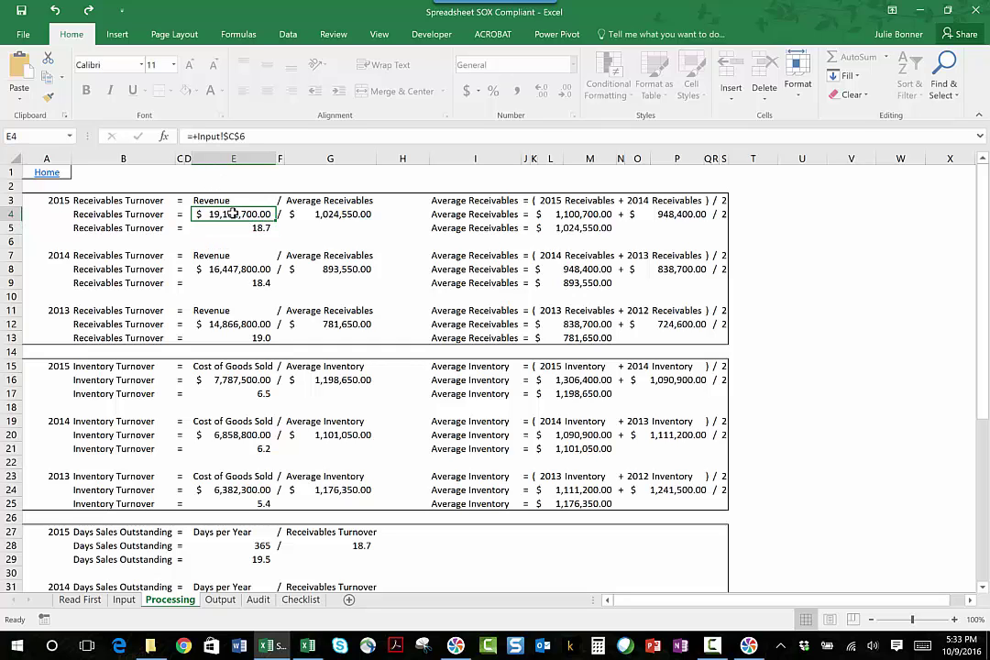
pyautogui.click(256, 228)
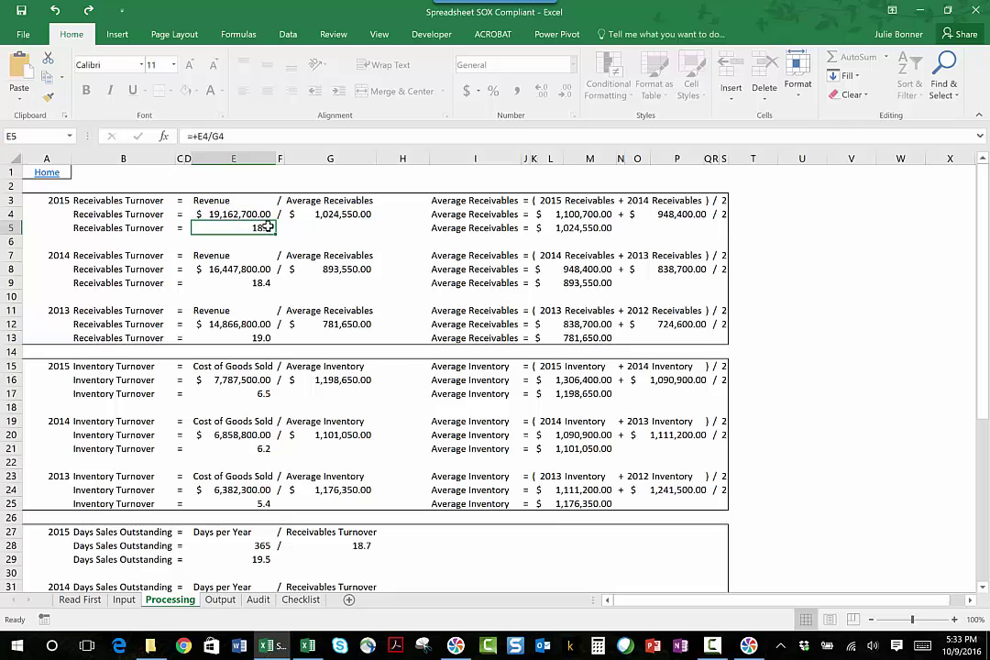
pyautogui.click(309, 215)
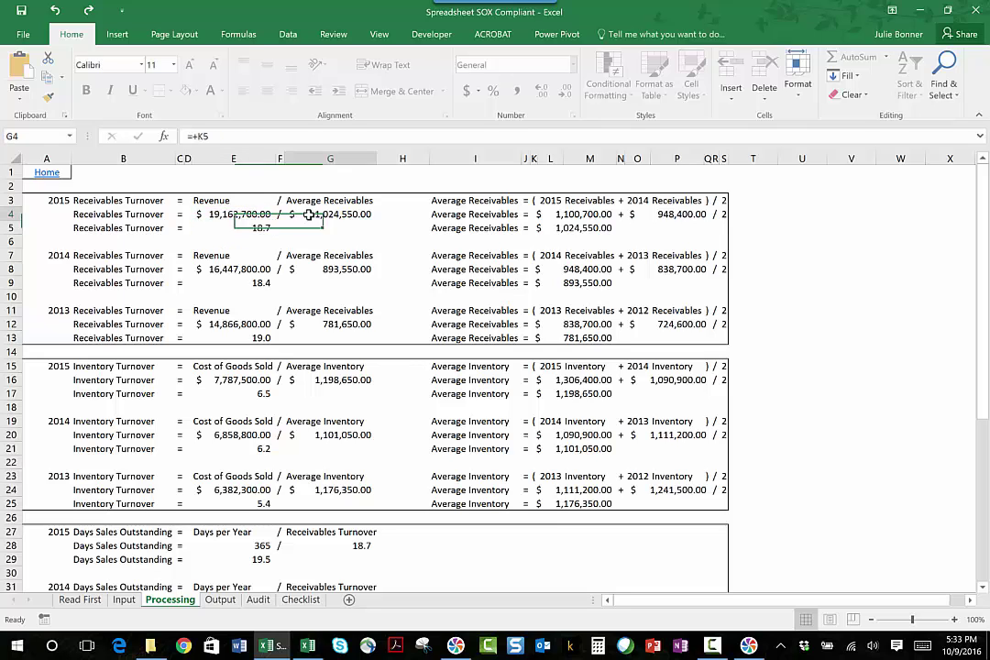
pyautogui.click(256, 227)
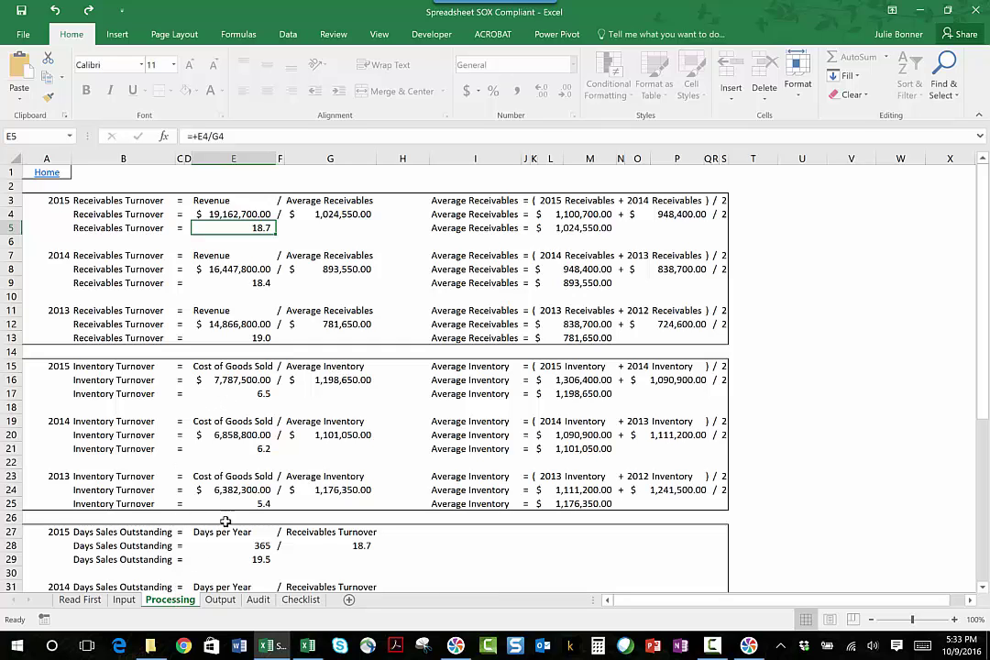
# Step: Confirm the turnover formula is protected against editing, then show the Output sheet
pyautogui.doubleClick(279, 506)
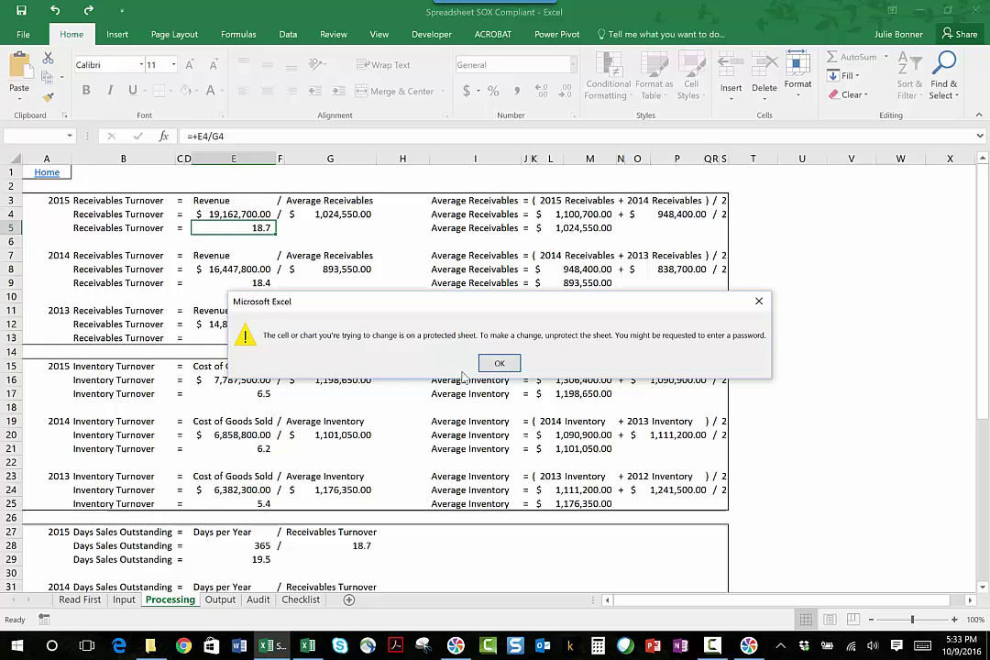
pyautogui.click(503, 363)
pyautogui.click(220, 600)
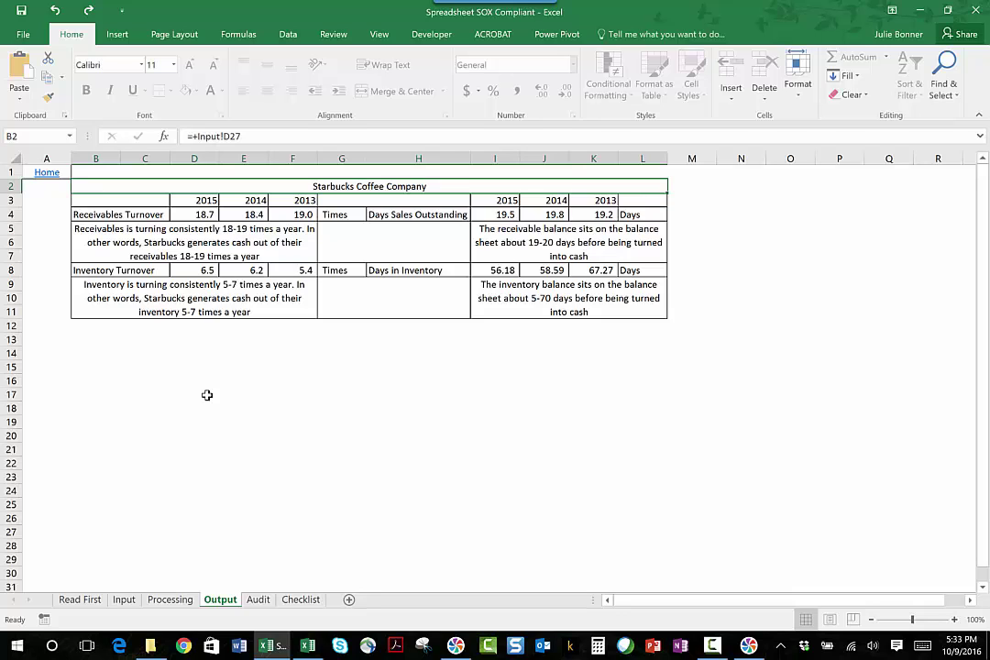
pyautogui.click(155, 237)
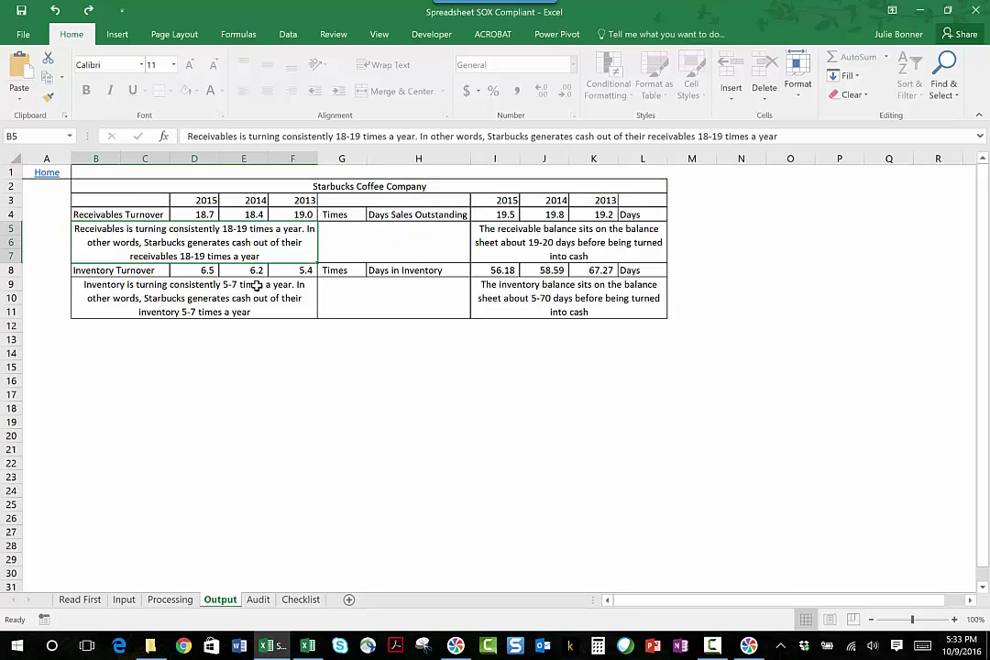